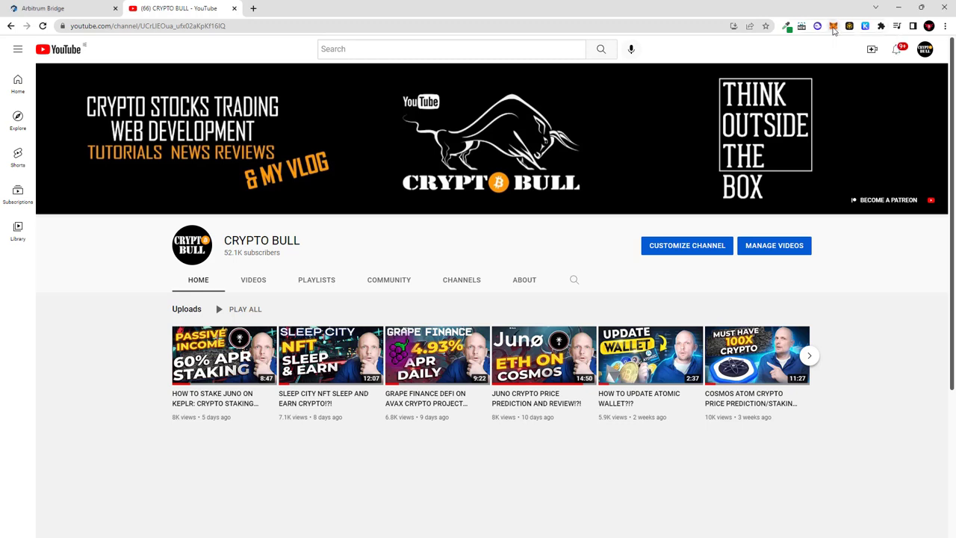
# - Open MetaMask to check the 0.052 ETH Mainnet balance and list the wallet networks
pyautogui.click(834, 27)
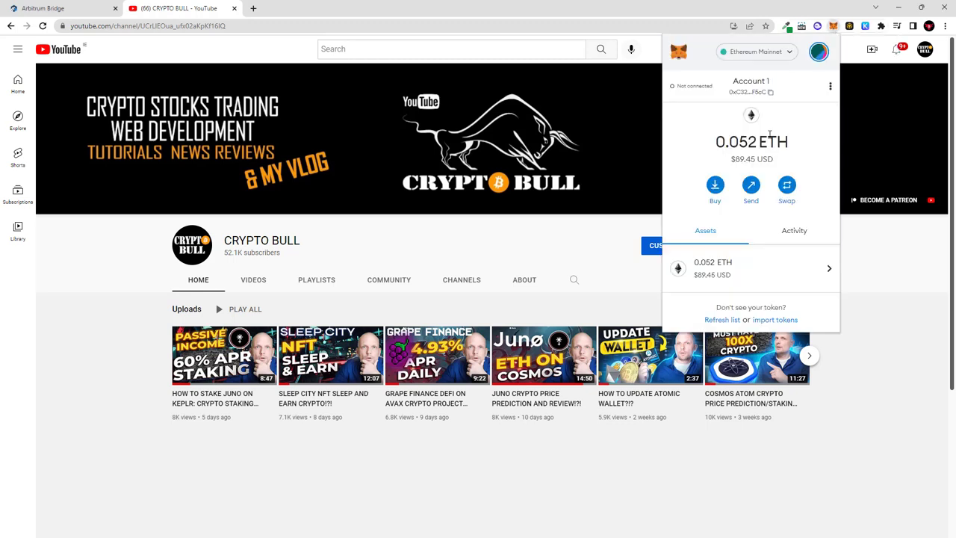
pyautogui.click(743, 54)
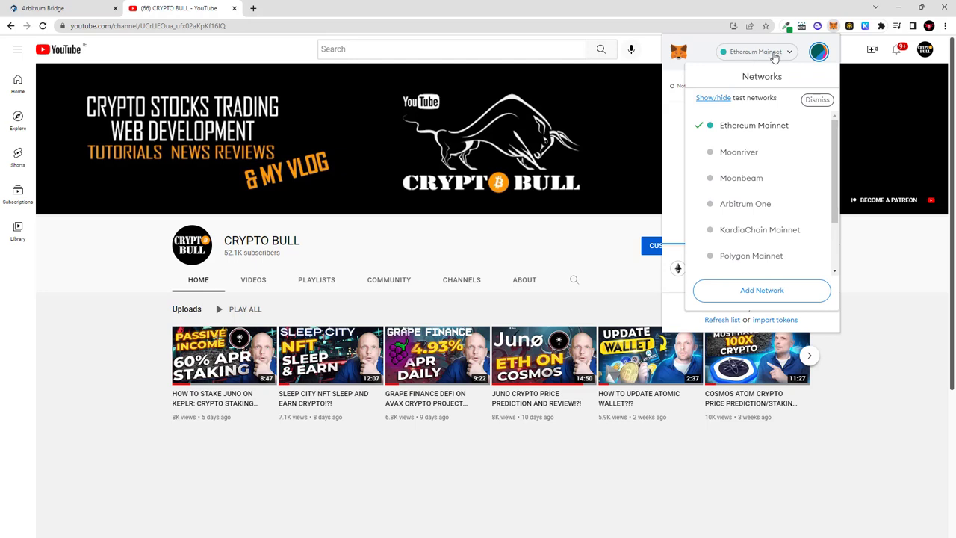
pyautogui.moveTo(746, 204)
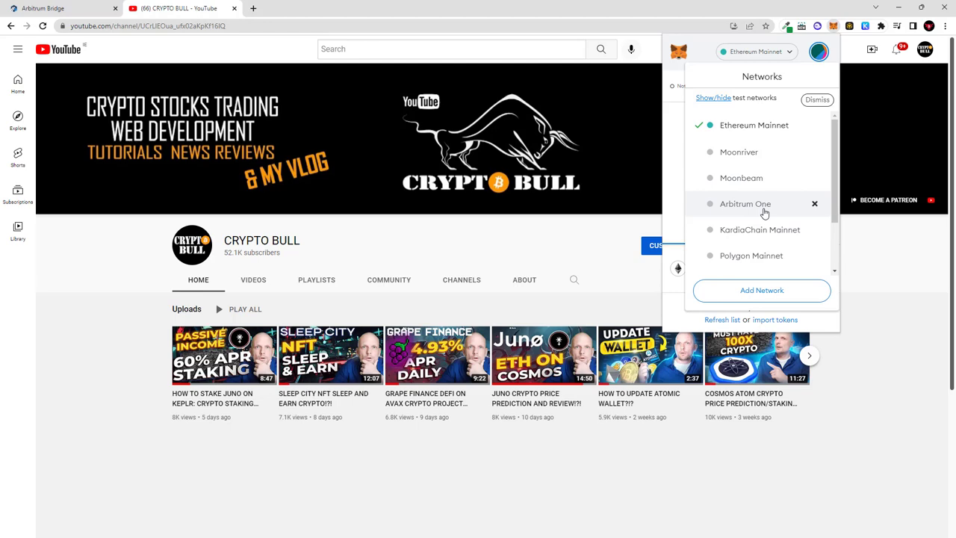
# - Return to the Arbitrum Bridge Mainnet-to-Arbitrum One form and show MetaMask's network list
pyautogui.click(42, 12)
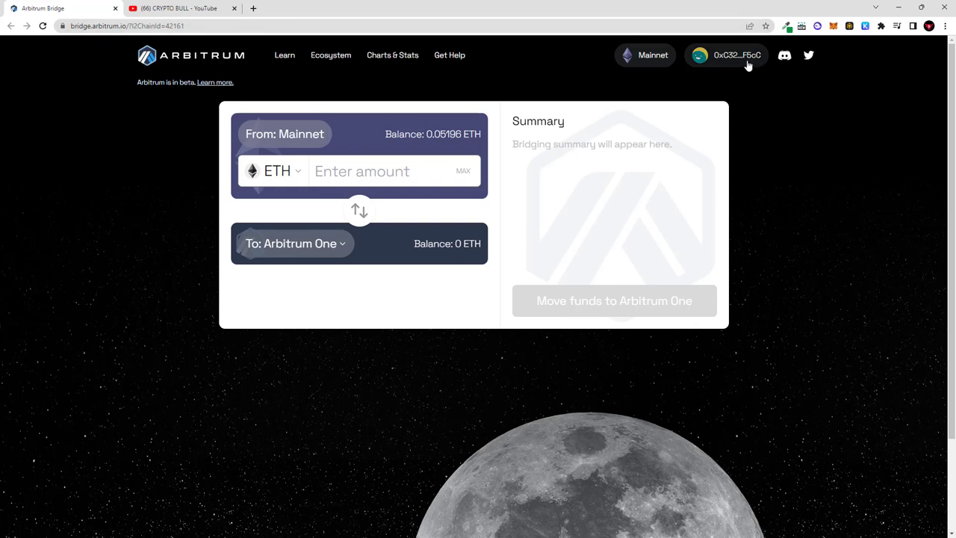
pyautogui.click(834, 26)
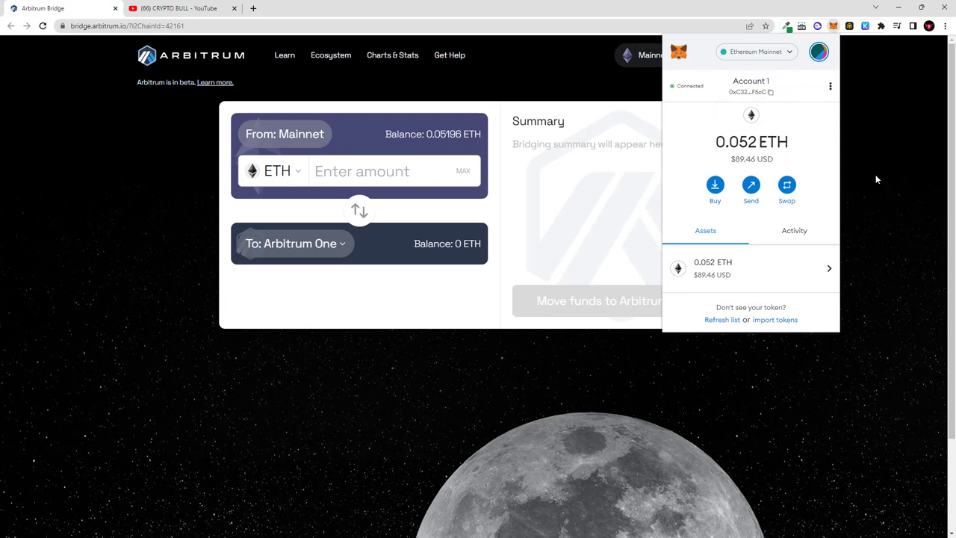
pyautogui.click(739, 54)
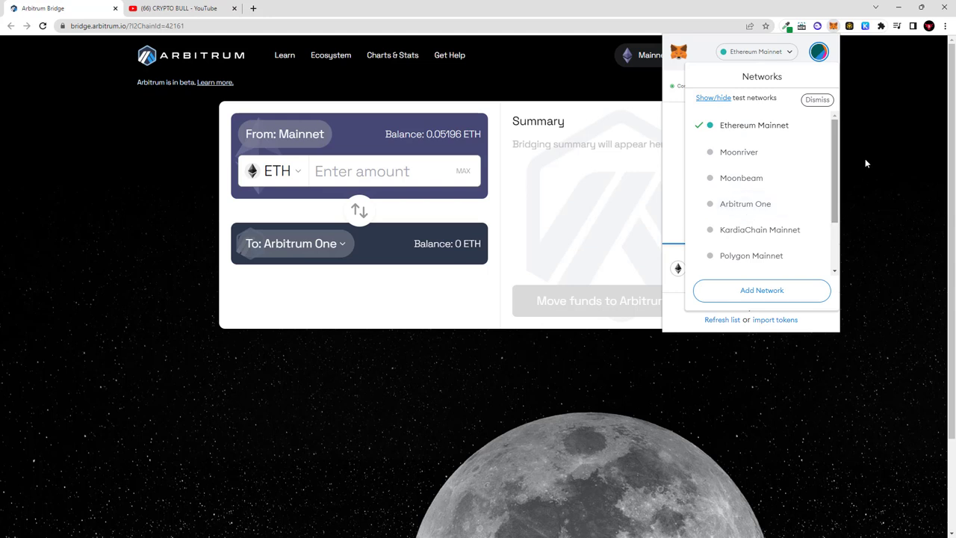
# - Switch the wallet to Arbitrum One (0 ETH), then back to Ethereum Mainnet
pyautogui.click(737, 204)
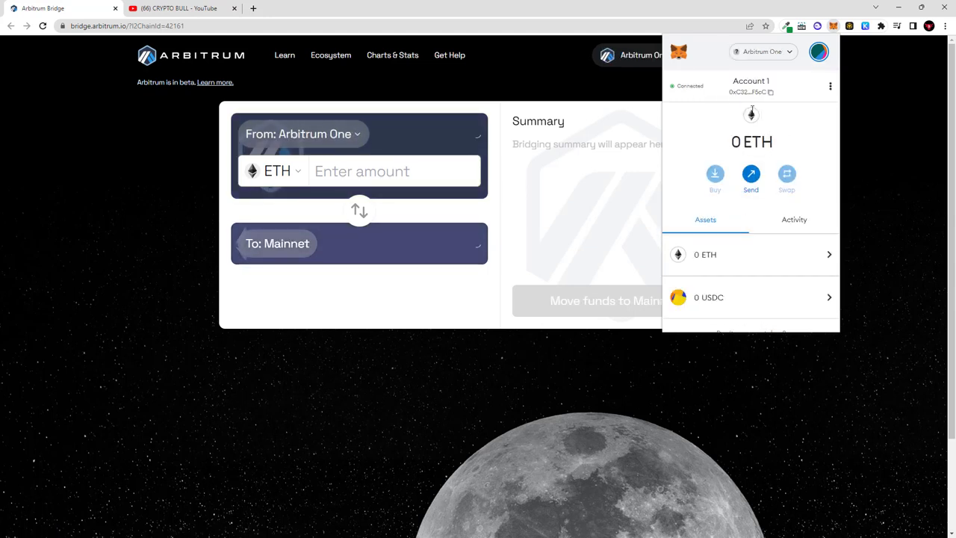
pyautogui.moveTo(742, 142); pyautogui.dragTo(763, 138)
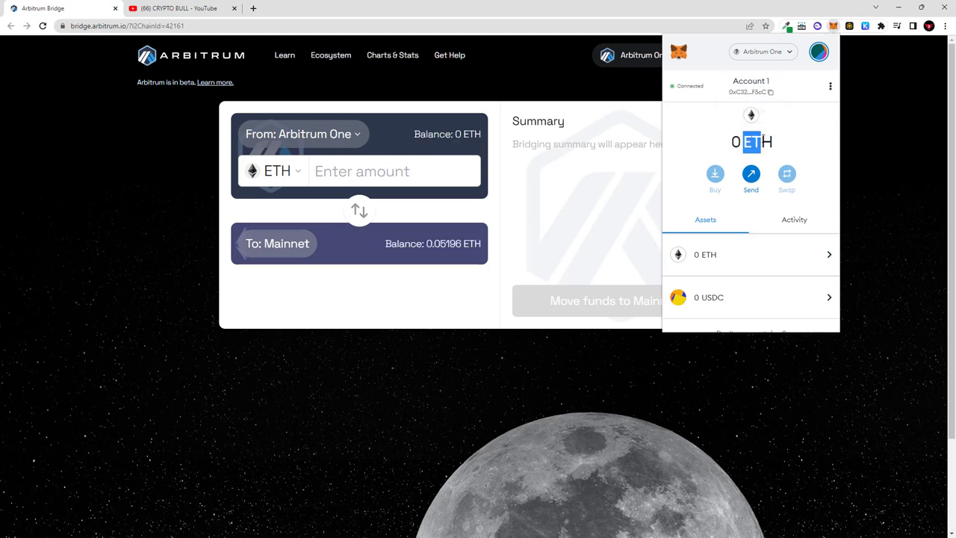
pyautogui.click(763, 54)
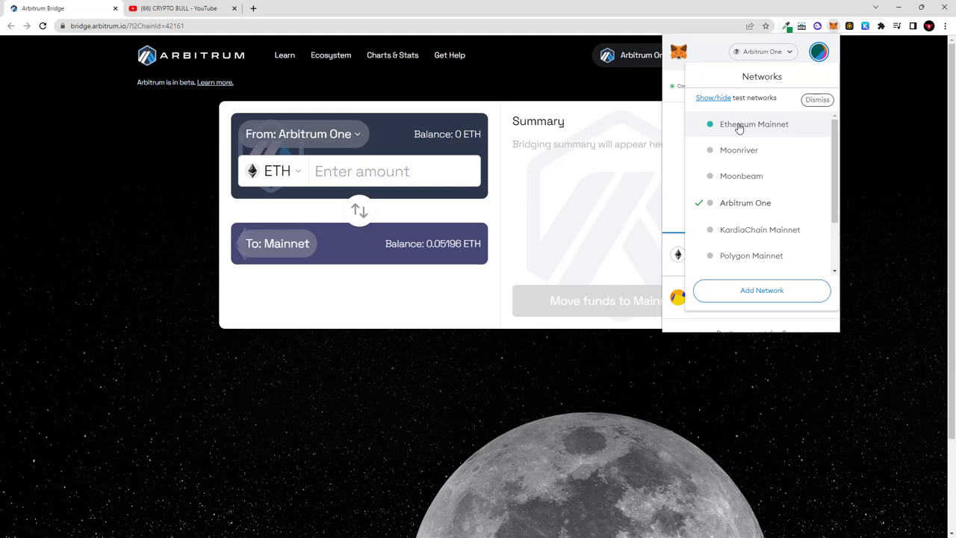
pyautogui.click(739, 126)
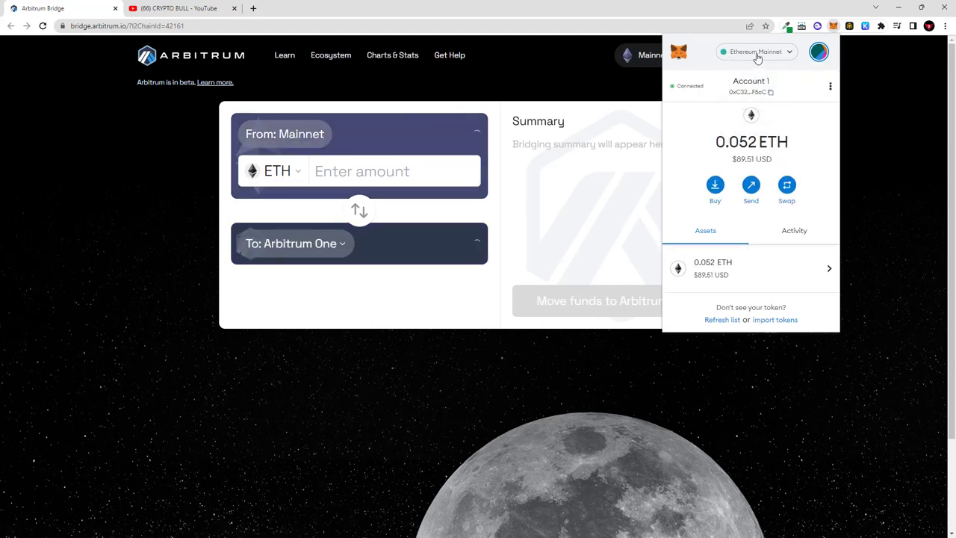
# - Reselect Ethereum Mainnet so the bridge reads Mainnet (0.05196 ETH) to Arbitrum One
pyautogui.click(758, 52)
pyautogui.press('Escape')
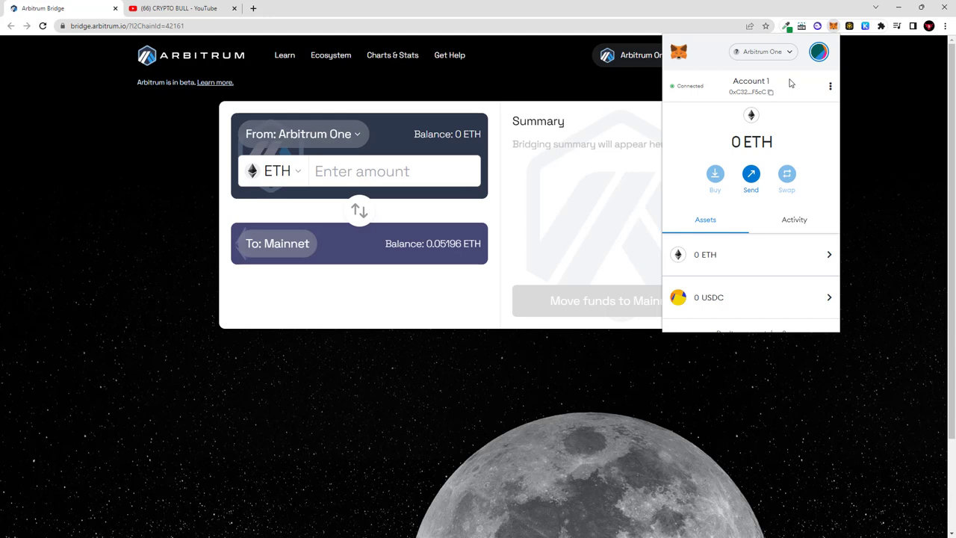
pyautogui.click(762, 53)
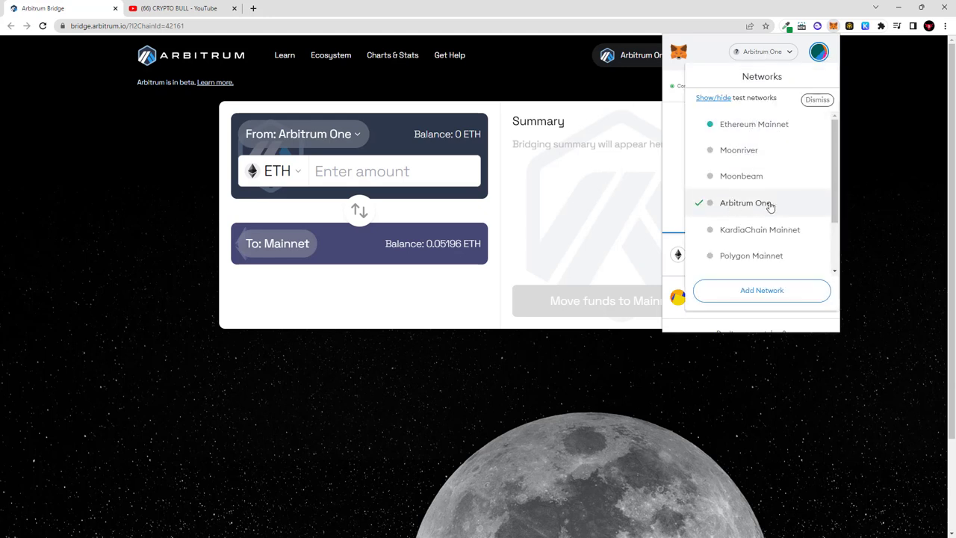
pyautogui.click(750, 127)
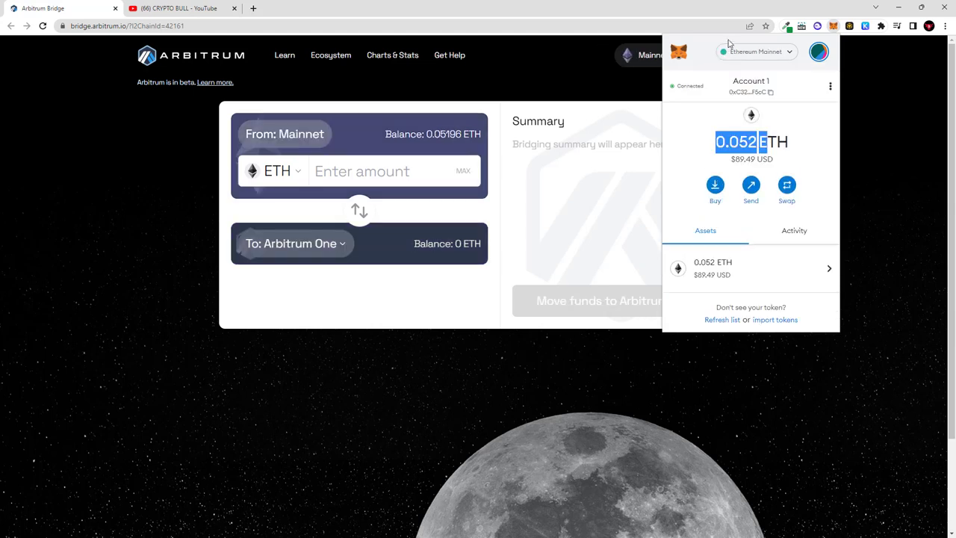
# - Close MetaMask and fill the bridge amount with the maximum balance of about 0.0512 ETH
pyautogui.click(871, 133)
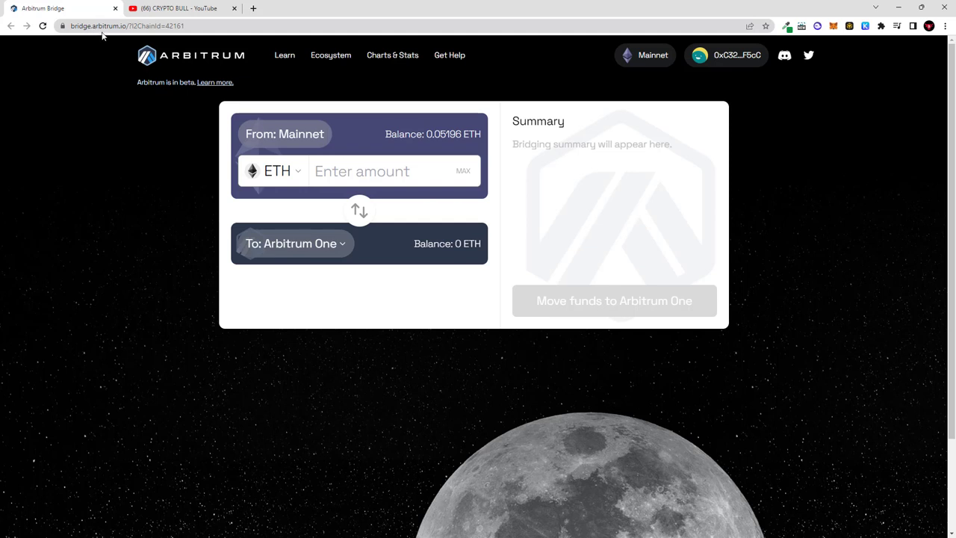
pyautogui.moveTo(131, 24); pyautogui.dragTo(207, 25)
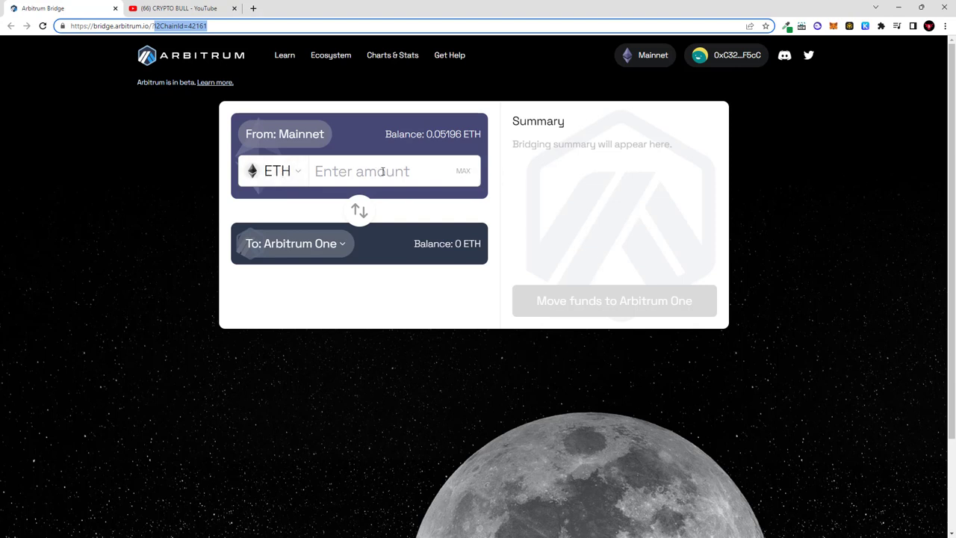
pyautogui.click(410, 172)
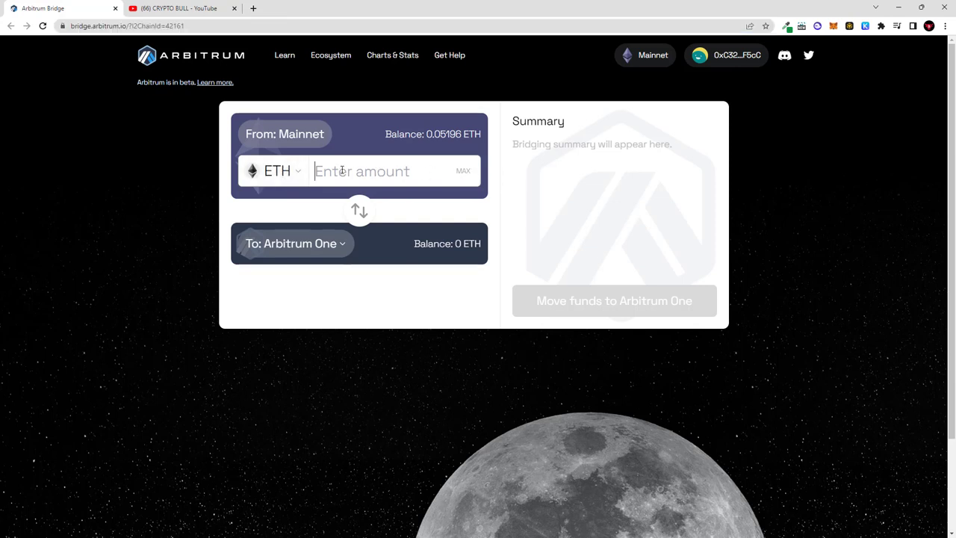
pyautogui.click(464, 171)
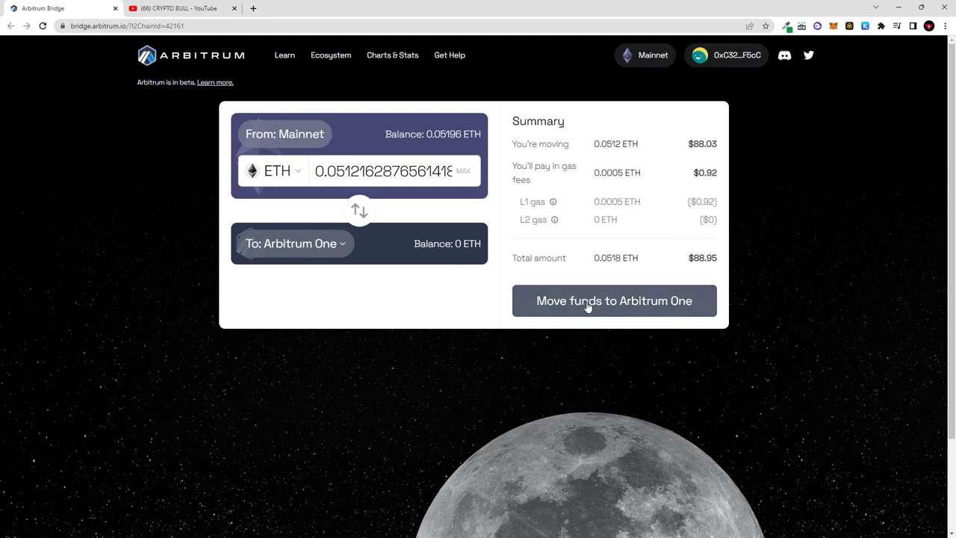
# - Request the 0.0519674 ETH bridge transfer and reject it in MetaMask for insufficient funds
pyautogui.click(587, 307)
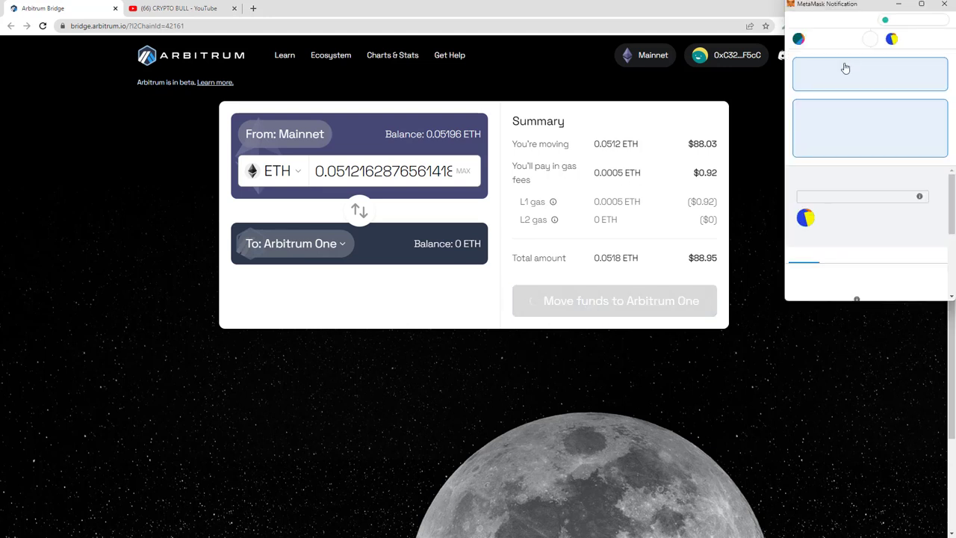
pyautogui.scroll(-2, 848, 216)
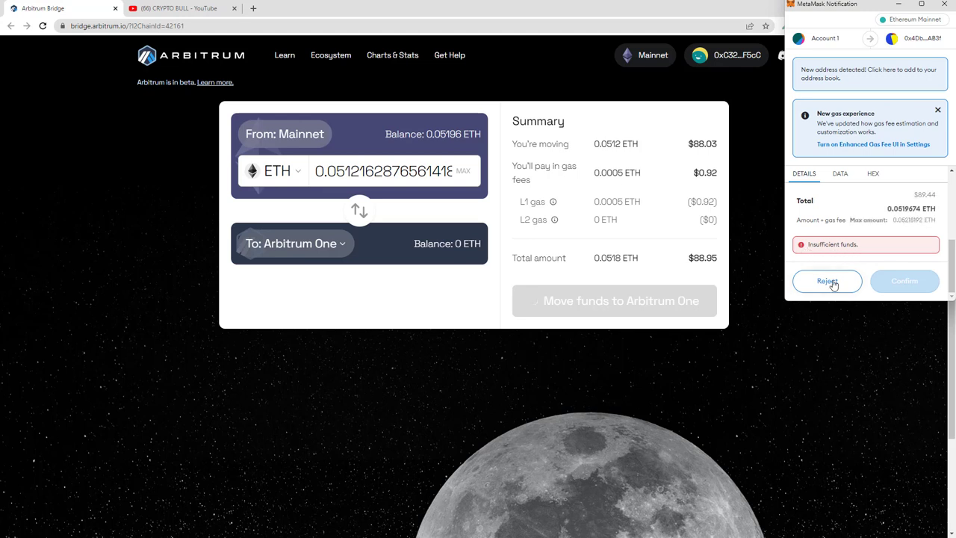
pyautogui.click(828, 281)
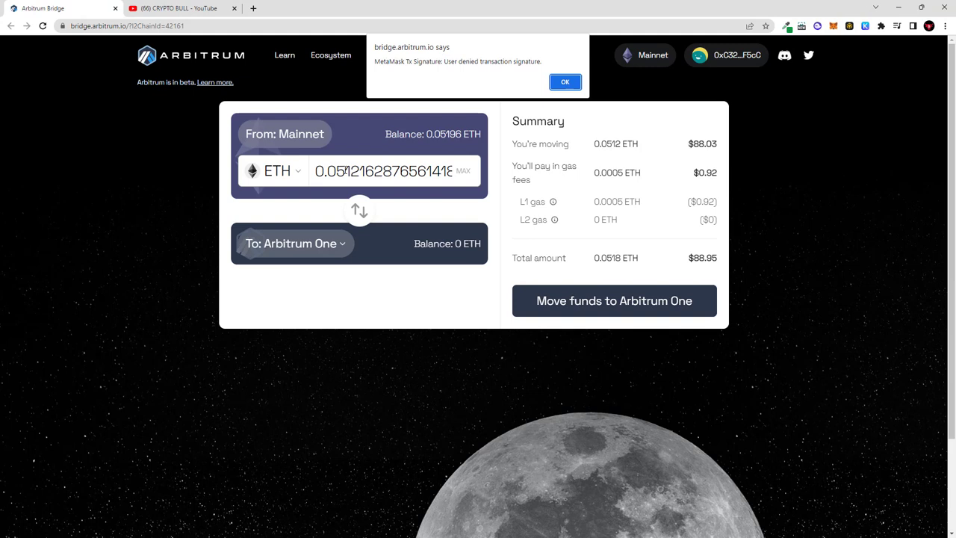
# - Change the amount to 0.05 ETH and request the transfer, reviewing the 0.05075111 ETH total
pyautogui.press('Return')
pyautogui.doubleClick(325, 171)
pyautogui.write('0.05')
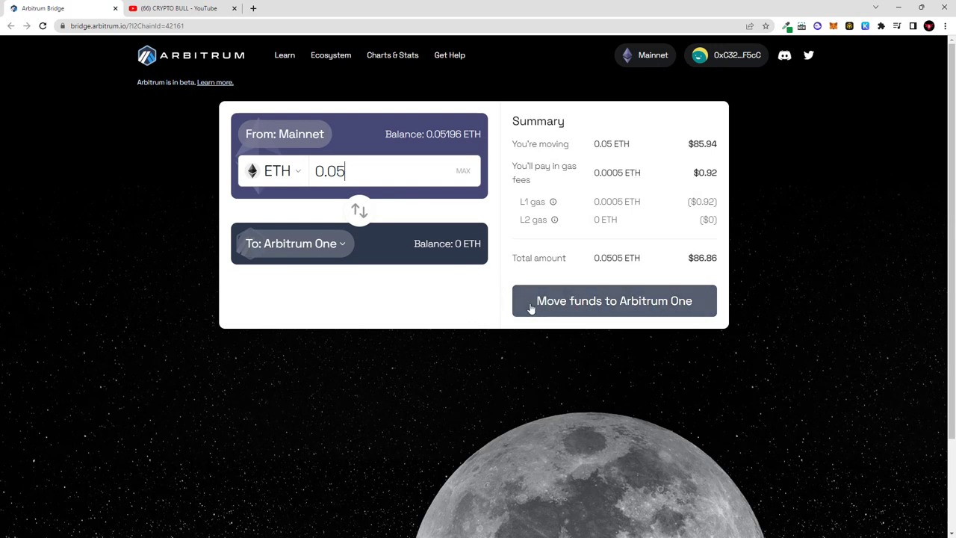
pyautogui.click(564, 305)
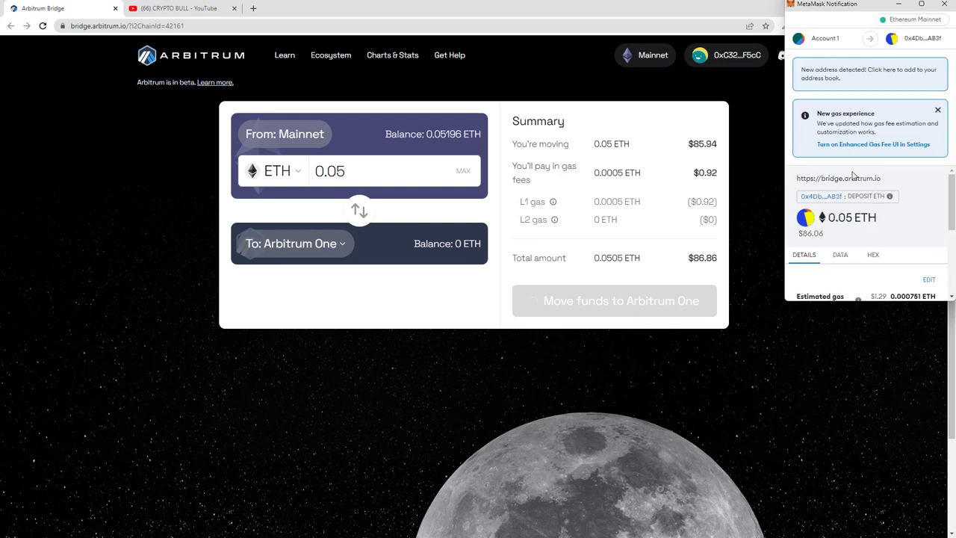
pyautogui.scroll(-5, 853, 180)
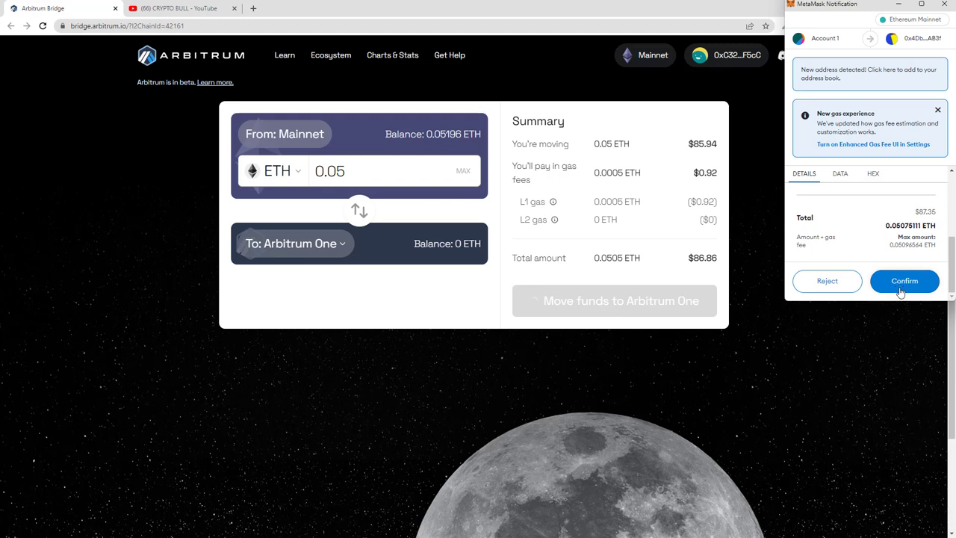
# - Confirm the 0.05 ETH deposit, check the remaining 0.0012 ETH, and switch the wallet to Arbitrum One
pyautogui.click(905, 286)
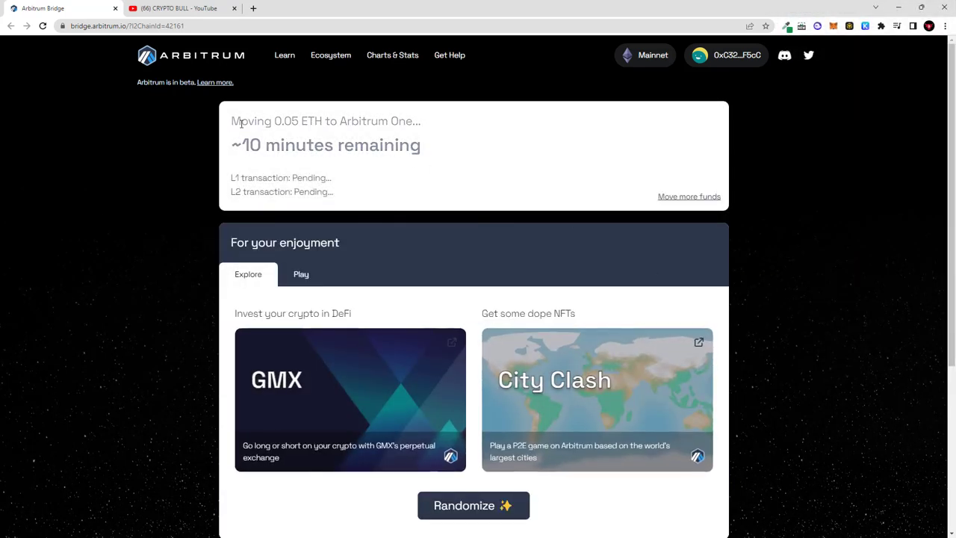
pyautogui.moveTo(240, 121); pyautogui.dragTo(434, 128)
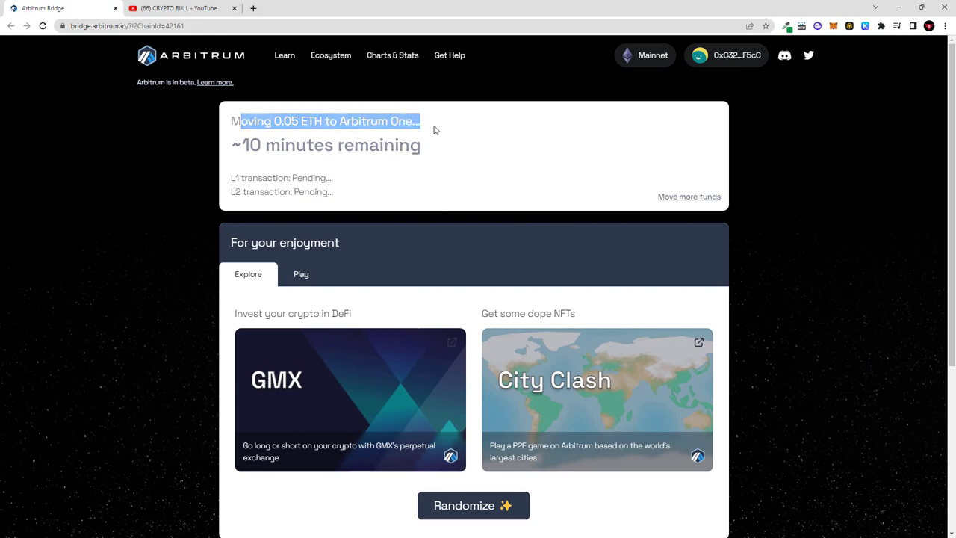
pyautogui.click(833, 25)
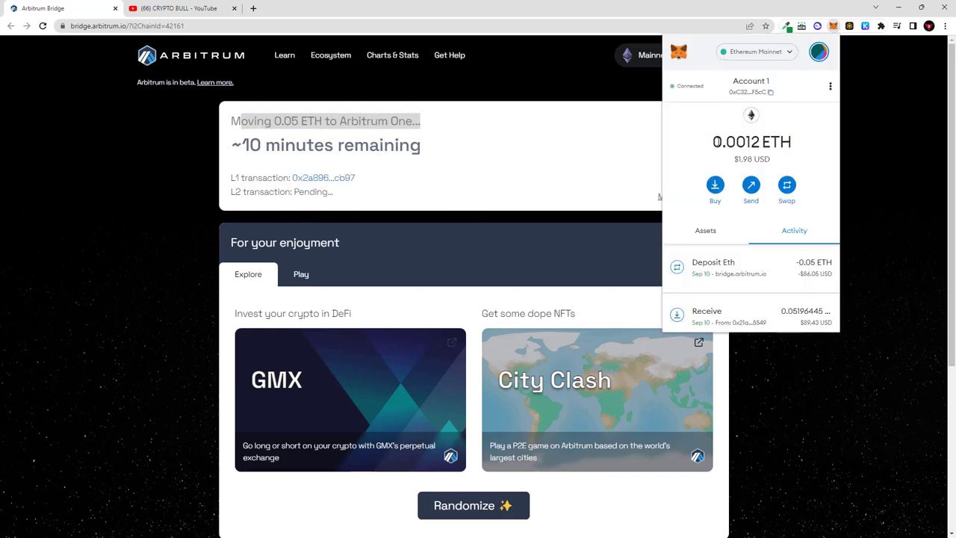
pyautogui.moveTo(709, 152); pyautogui.dragTo(762, 146)
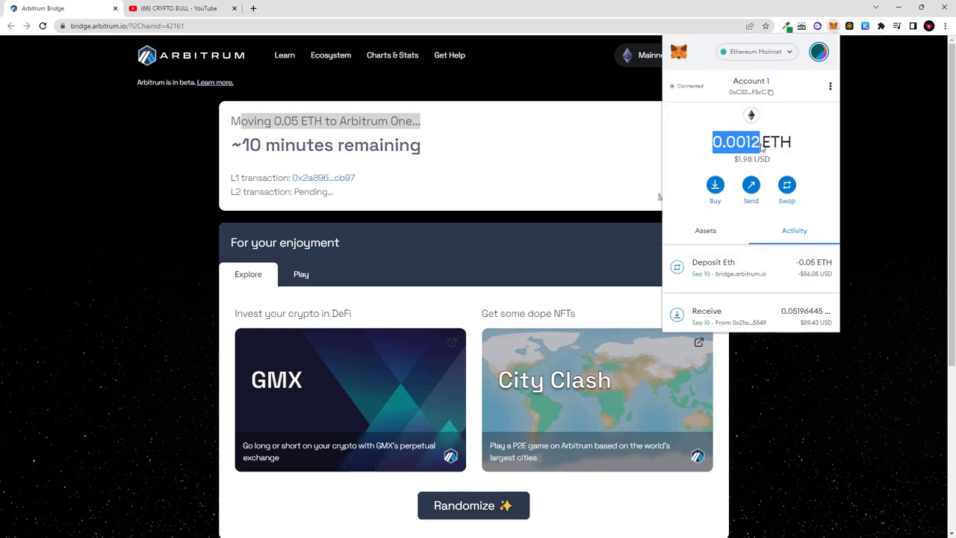
pyautogui.click(775, 52)
pyautogui.click(742, 205)
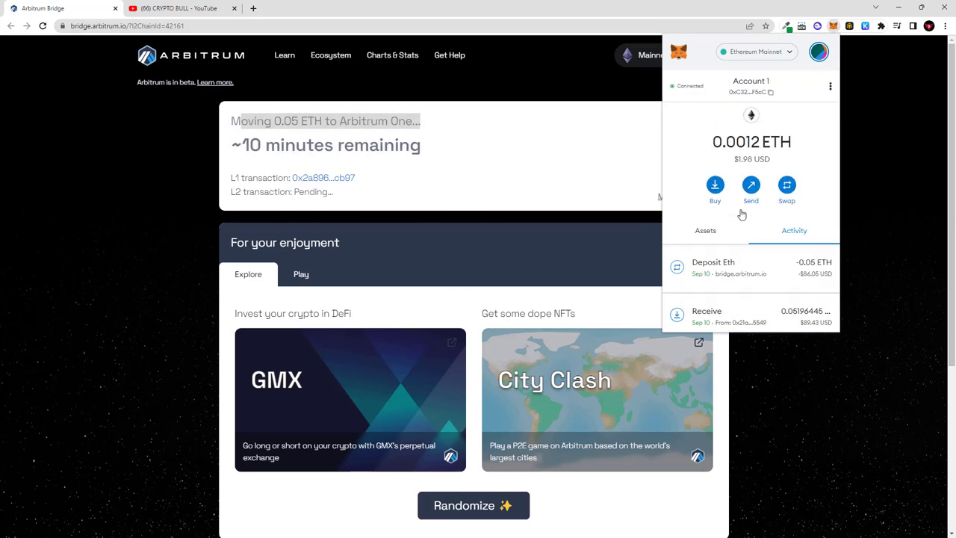